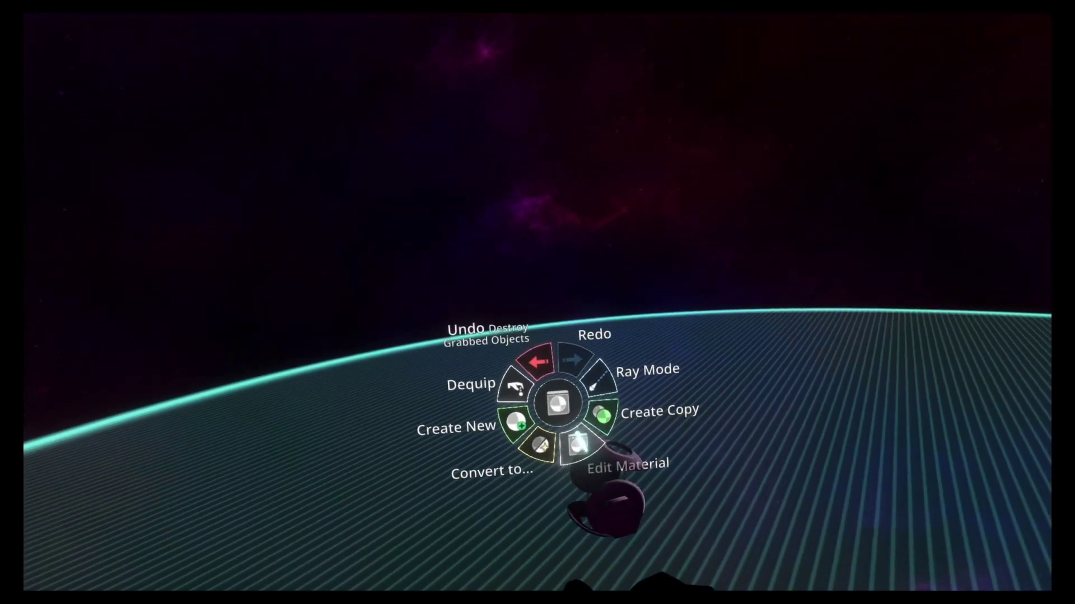
Open the skybox material for editing and set Tint0 to 0.09, 1.32, 0 and Tint1 to 0.34, 0.58, 0.71.
left_click(576, 447)
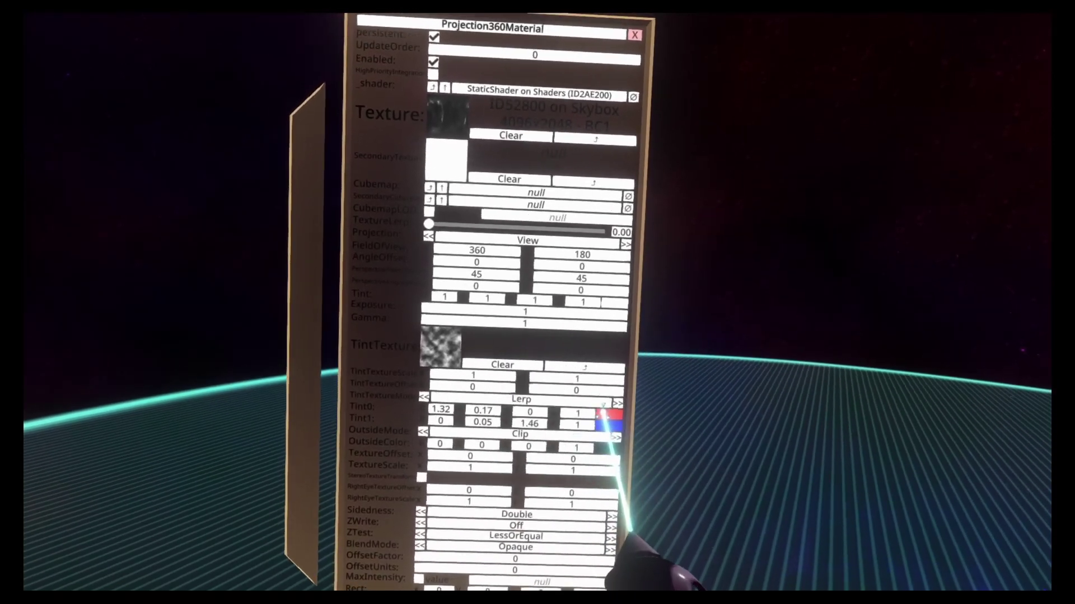
left_click(603, 414)
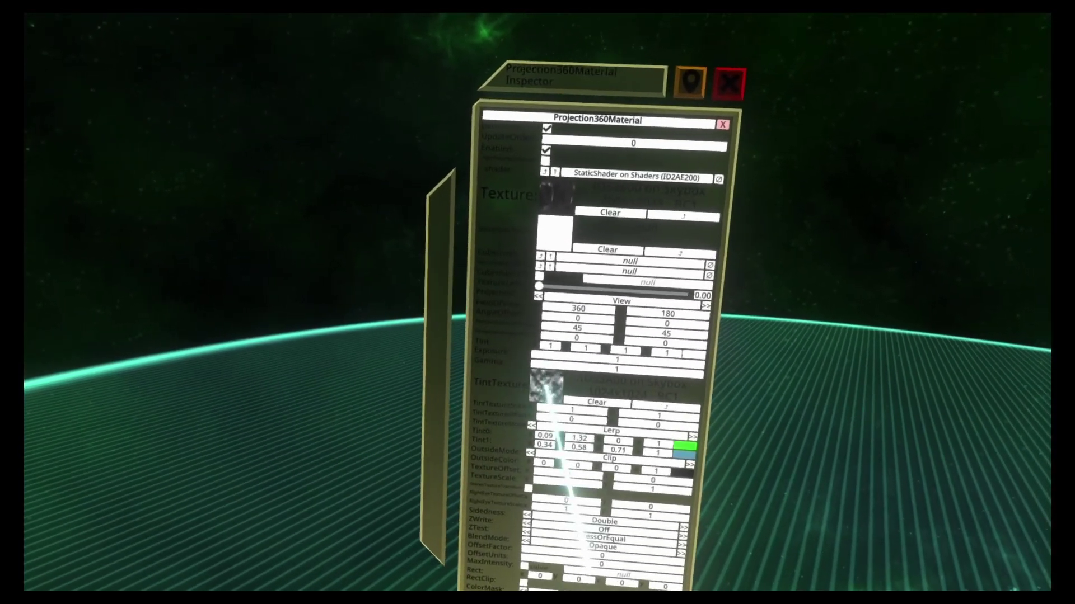
Pull the tint texture and the main skybox texture out of the Projection360 material as separate images.
left_click_drag(546, 387, 451, 585)
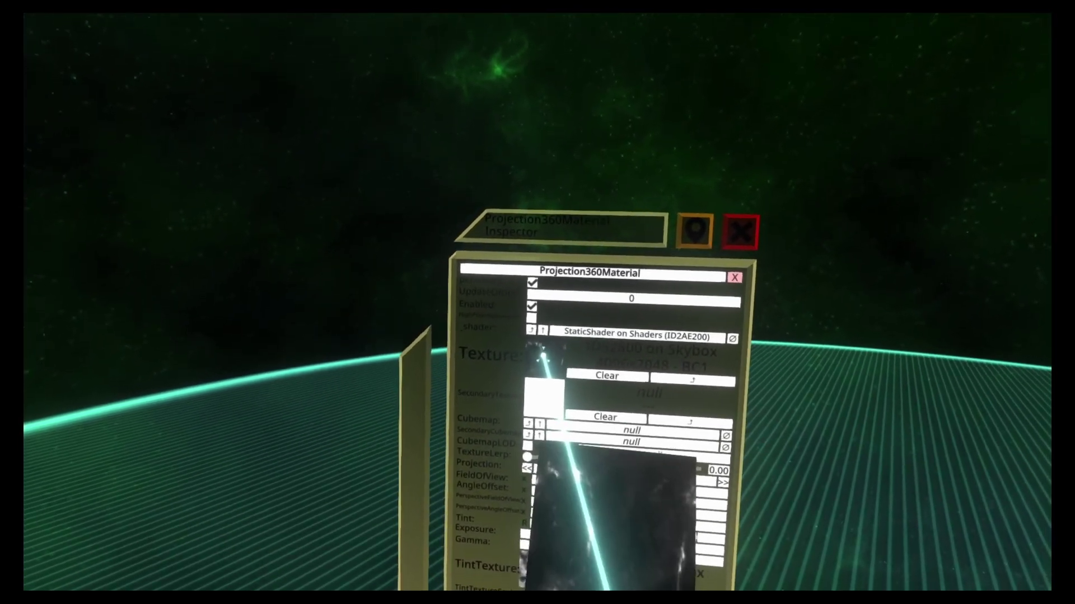
left_click_drag(540, 352, 399, 119)
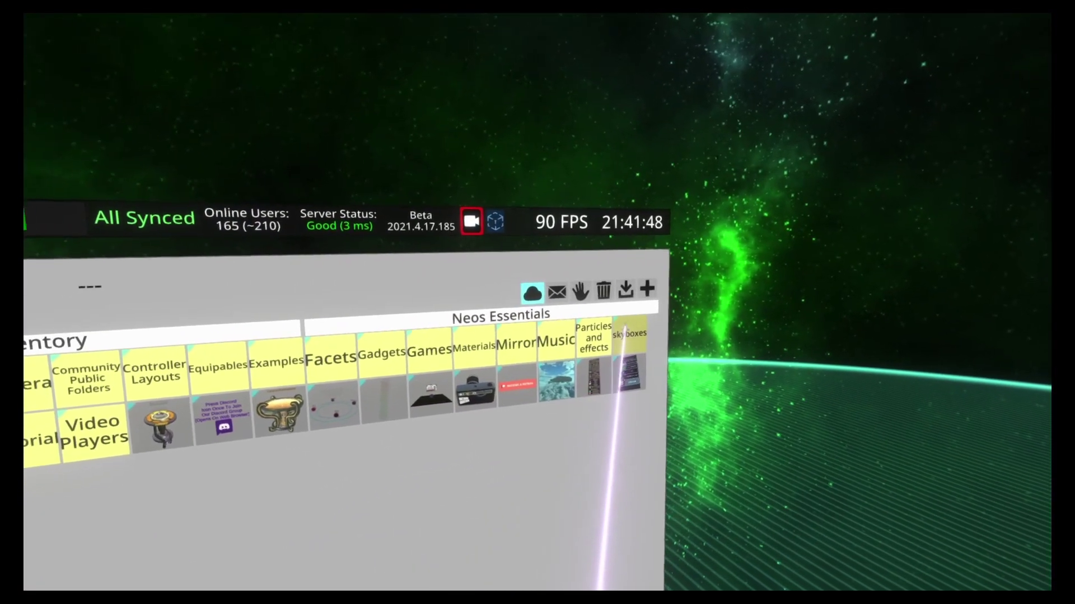
Spawn three skybox material orbs from the skyboxes folder in the Neos Essentials inventory.
left_click(633, 339)
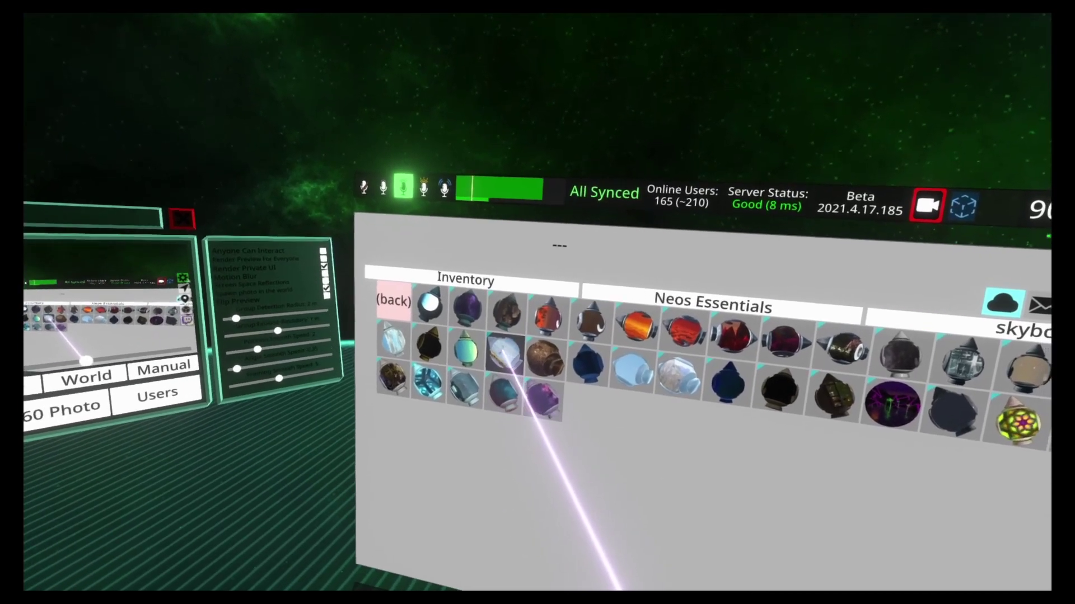
double_click(503, 360)
double_click(539, 355)
double_click(590, 345)
key("Escape")
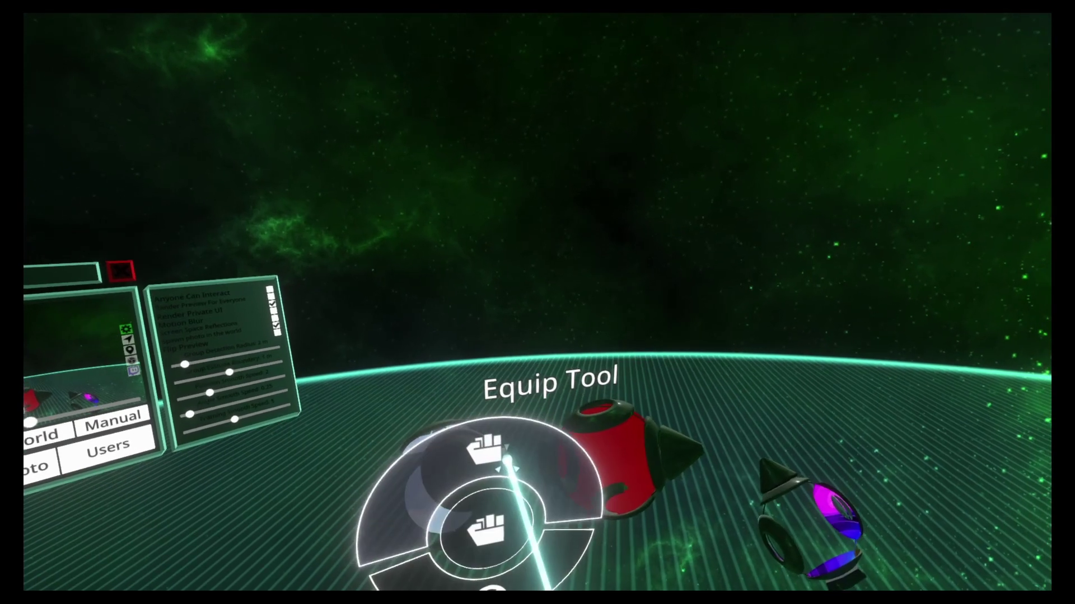
Equip the material tool and apply the orange cloud skybox to the world.
left_click(503, 458)
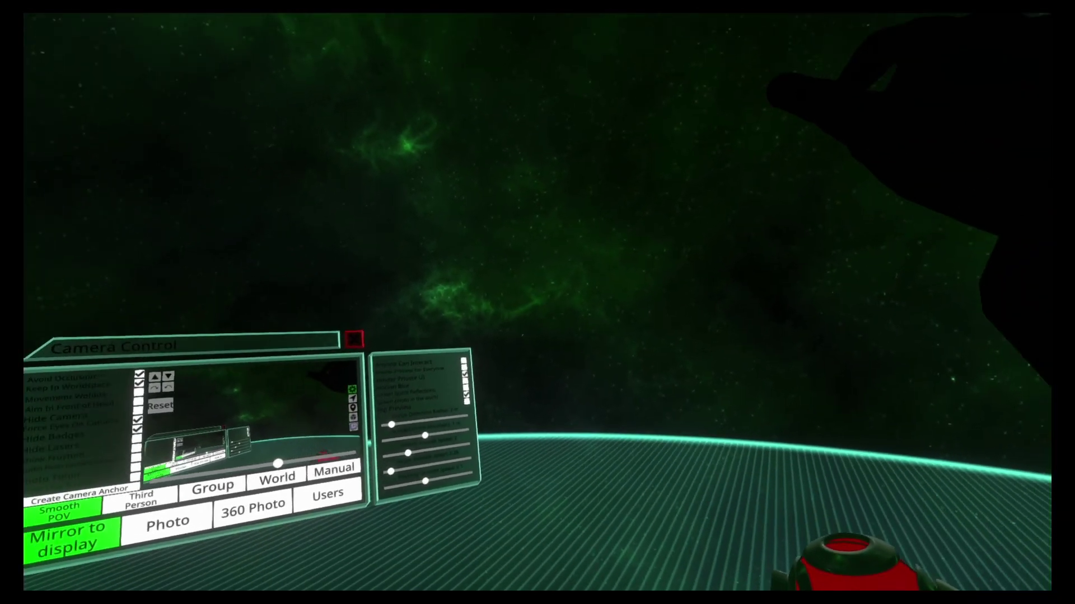
left_click(778, 19)
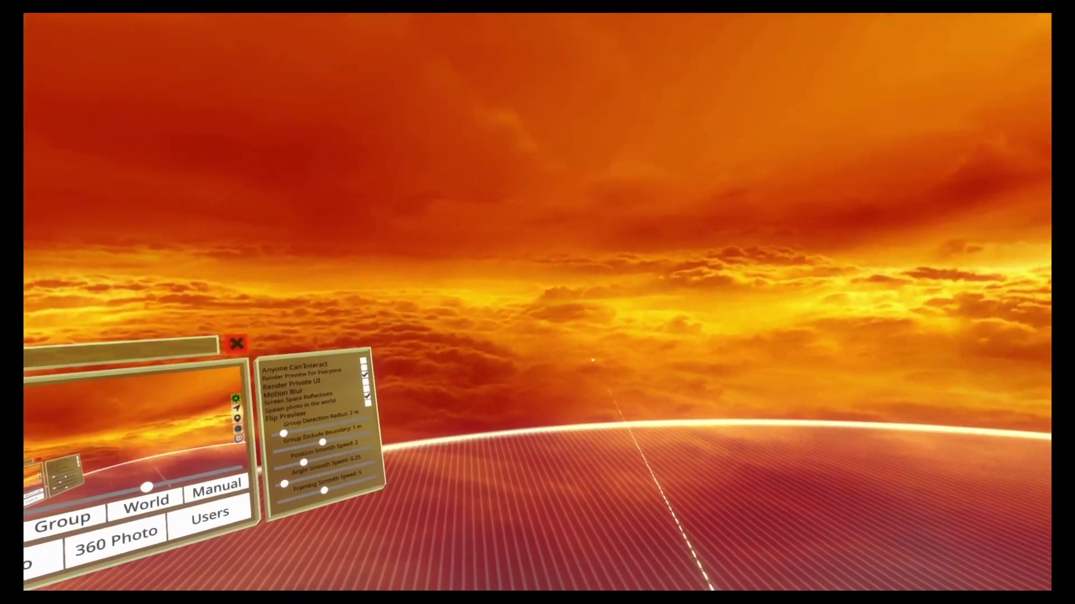
Create a new Projection360 material and assign the panorama image of the floating towers as its Texture.
right_click(569, 572)
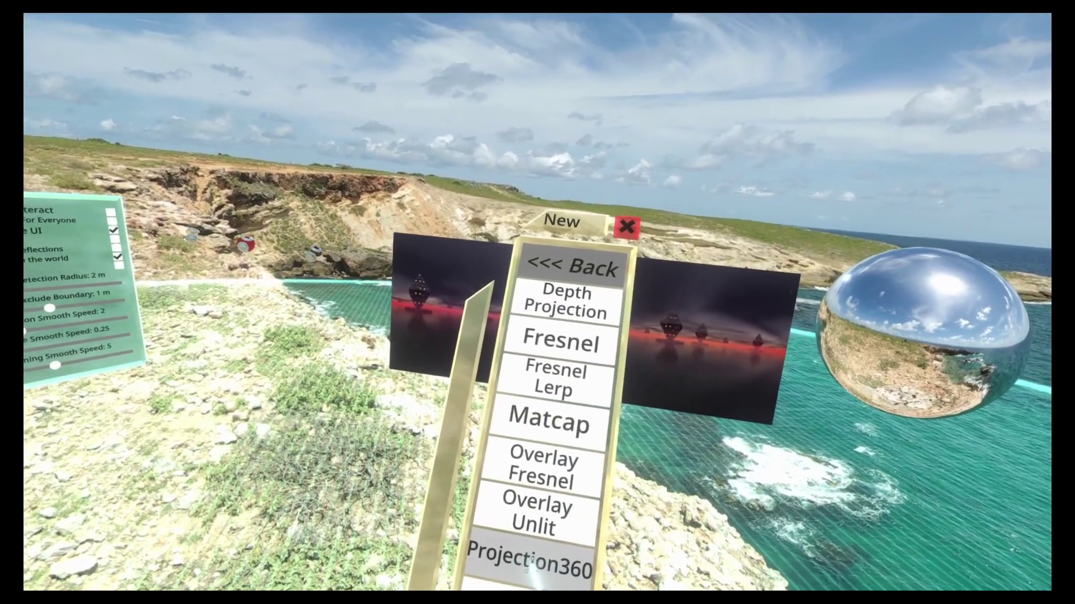
left_click(529, 538)
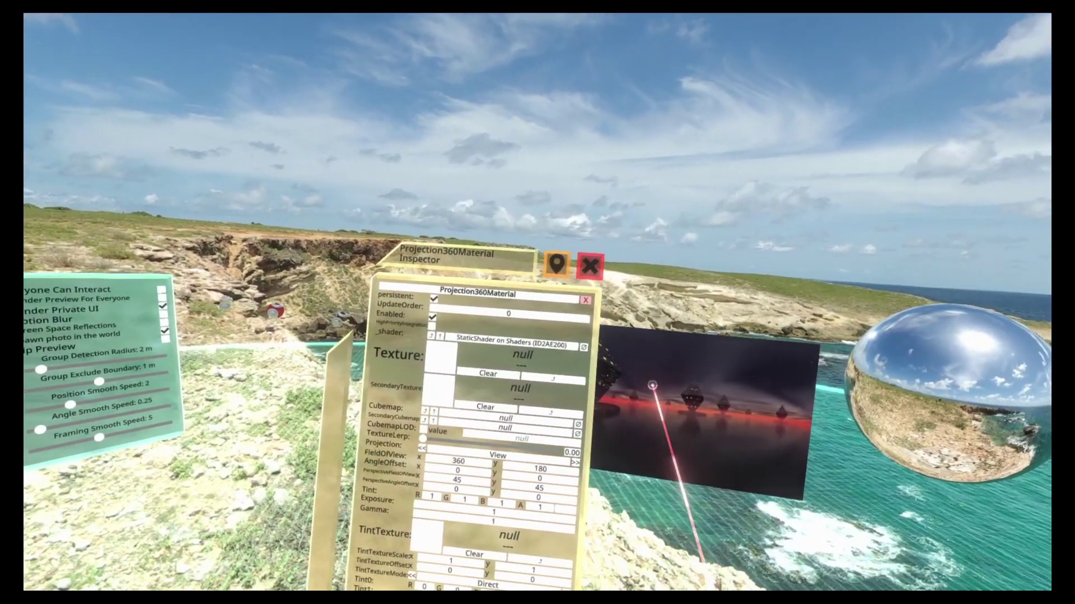
left_click_drag(652, 385, 845, 223)
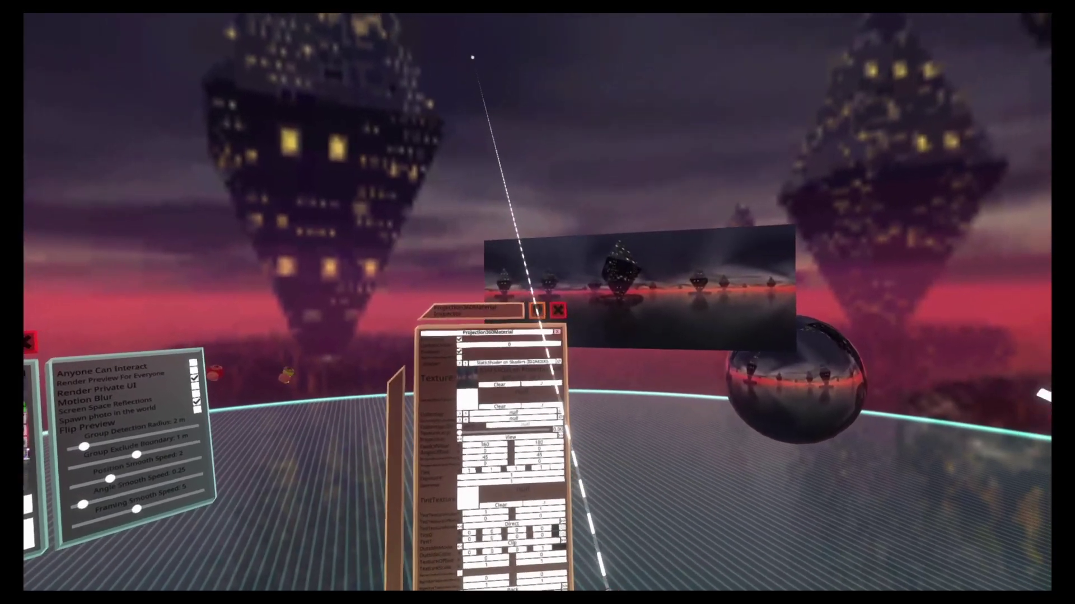
Build a cubemap in the Cubemap Creator with the mug photo as all six source textures.
left_click(544, 348)
left_click_drag(626, 284, 507, 398)
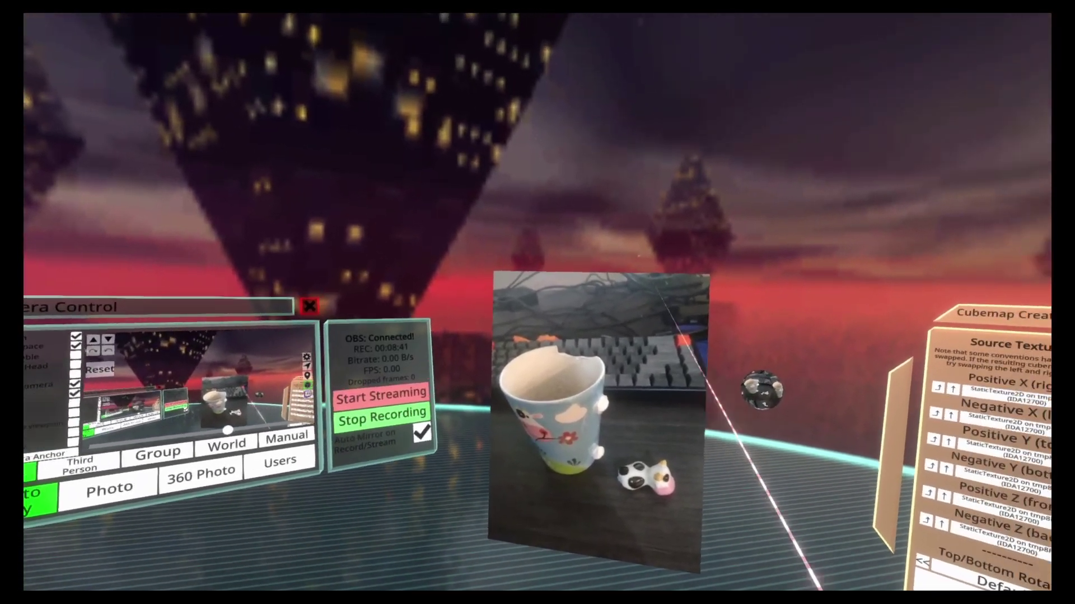
Create a new material for the mug cubemap and apply it as the world's skybox.
key("t")
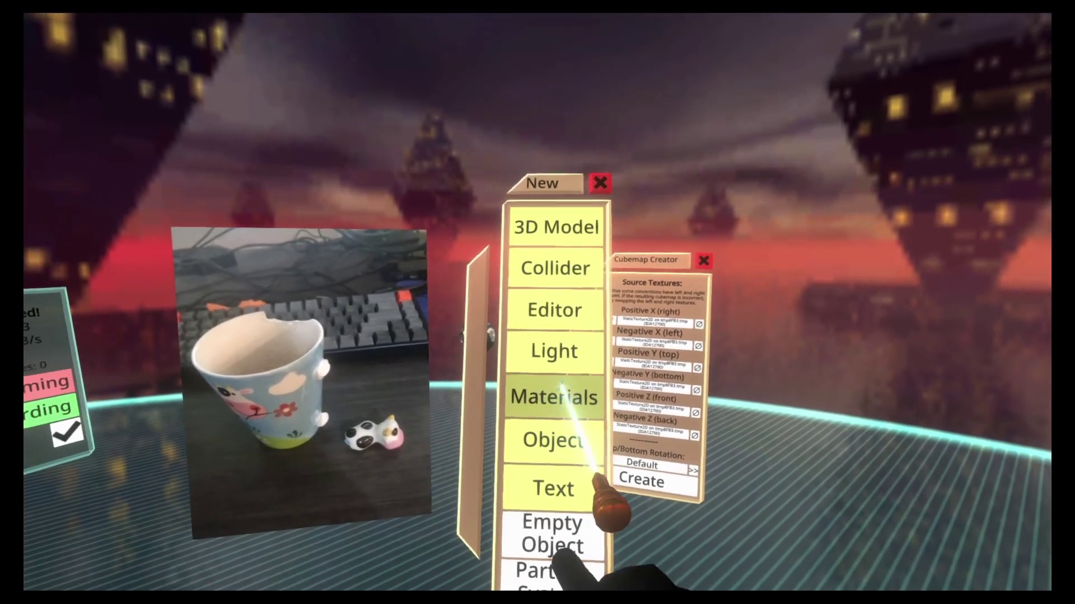
left_click(562, 341)
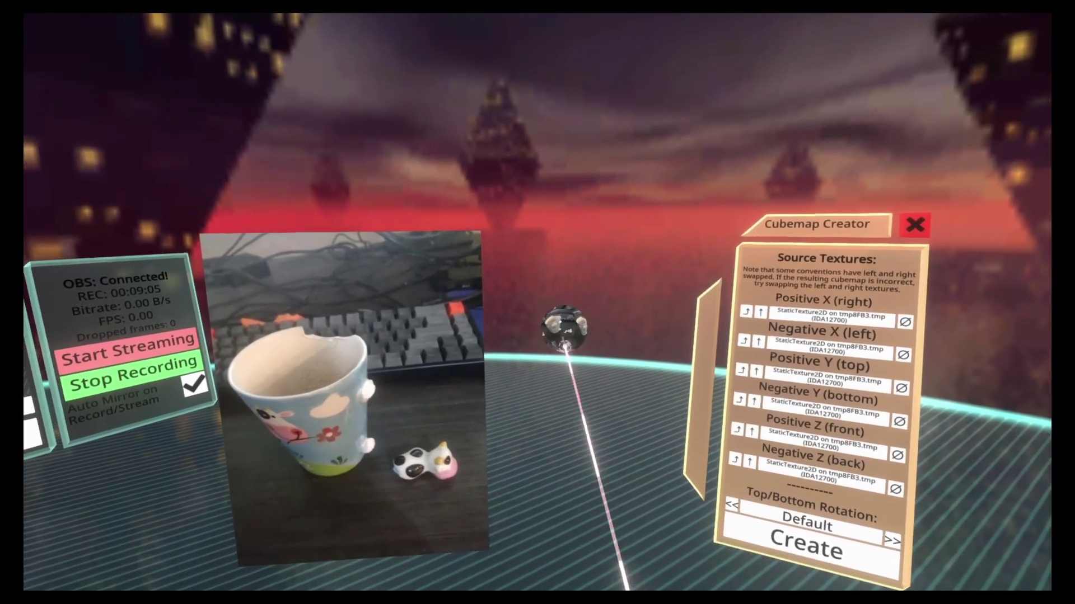
left_click_drag(567, 337, 586, 238)
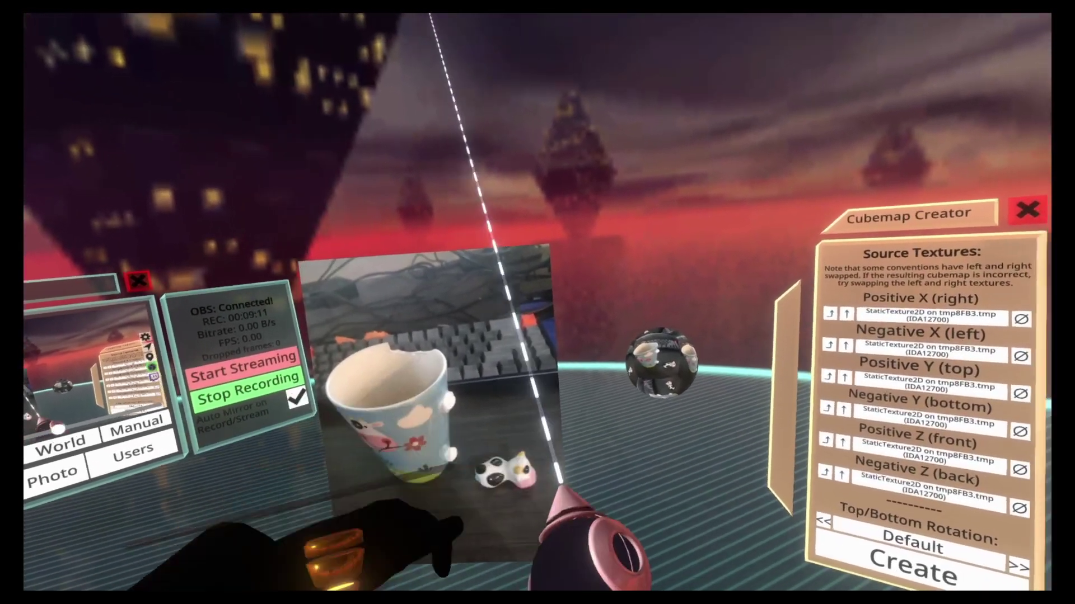
key("t")
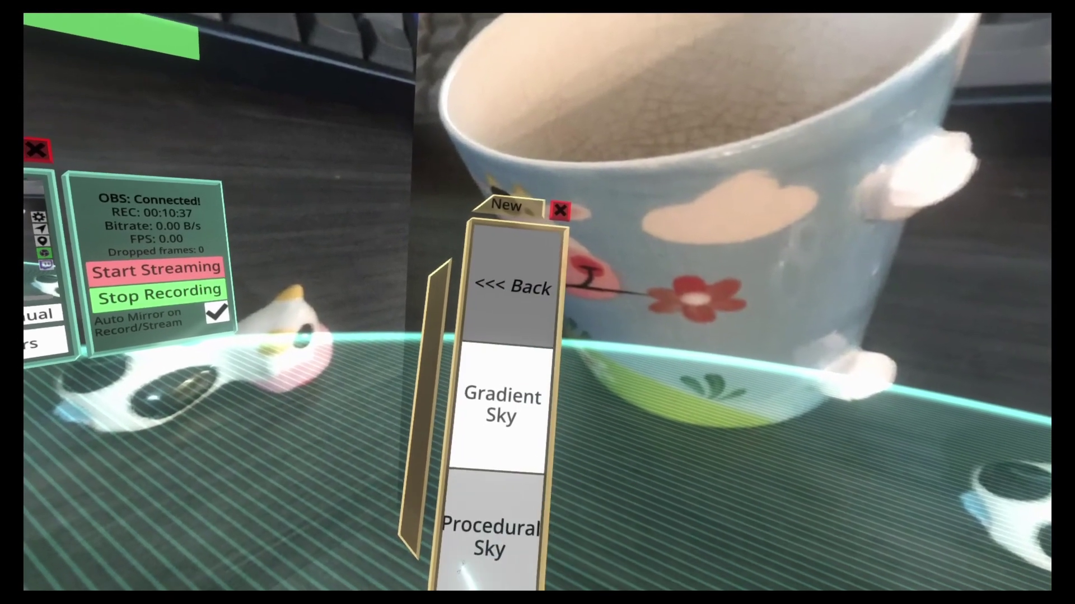
Create a Procedural Sky material and set its SkyTint to red with values 0.96, 0.18, 0.18.
left_click(495, 531)
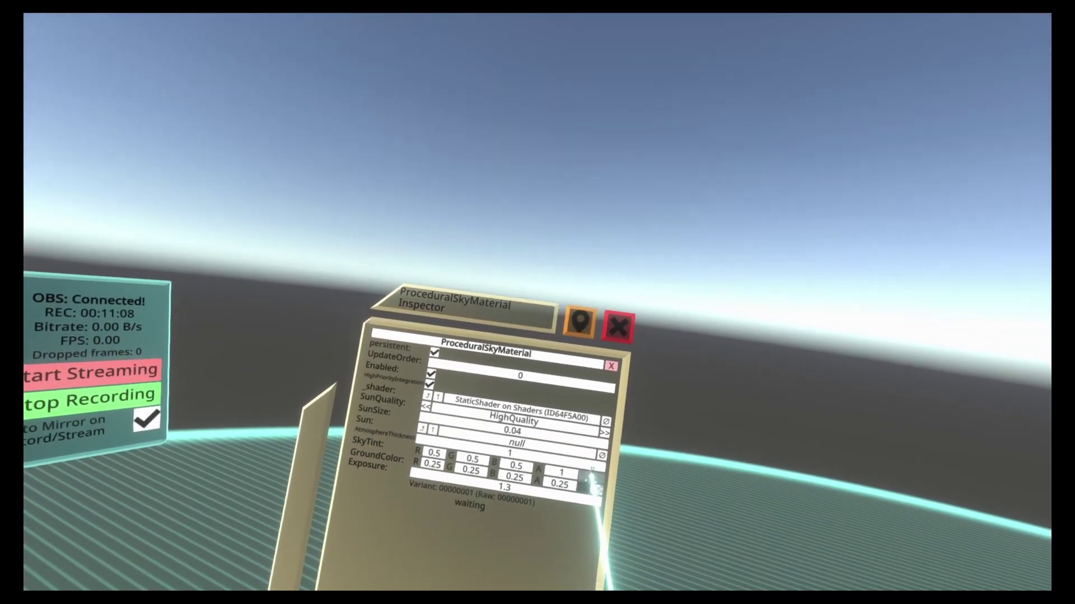
left_click(592, 479)
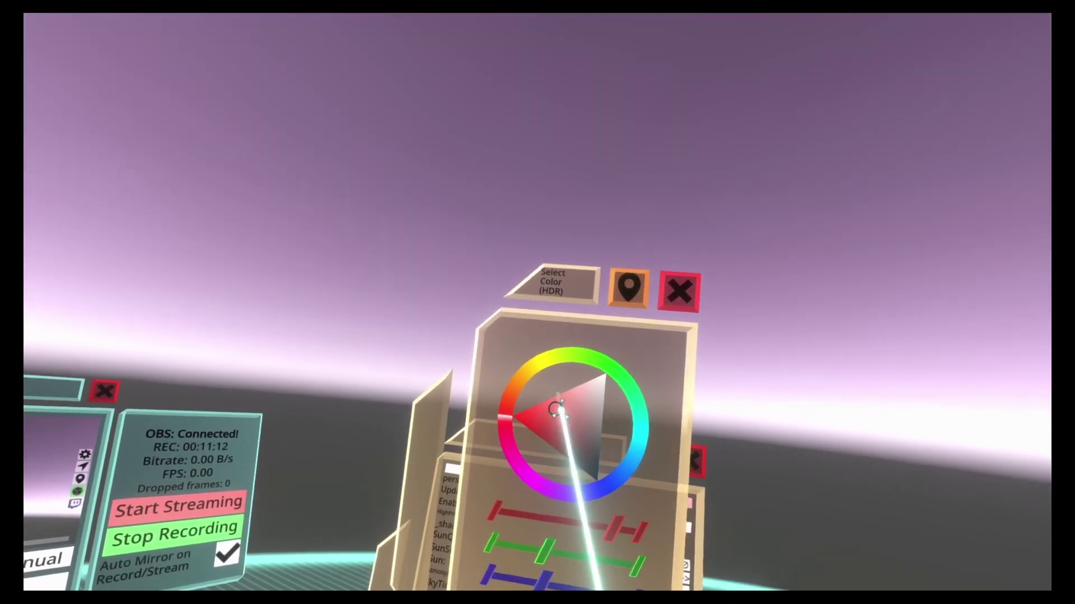
left_click_drag(556, 409, 536, 401)
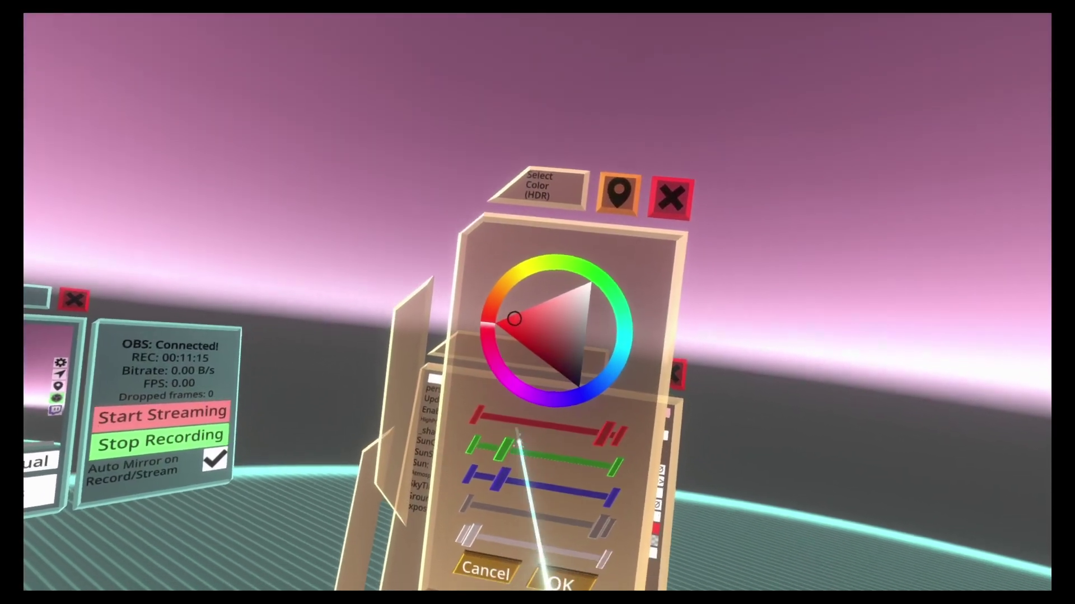
left_click(555, 581)
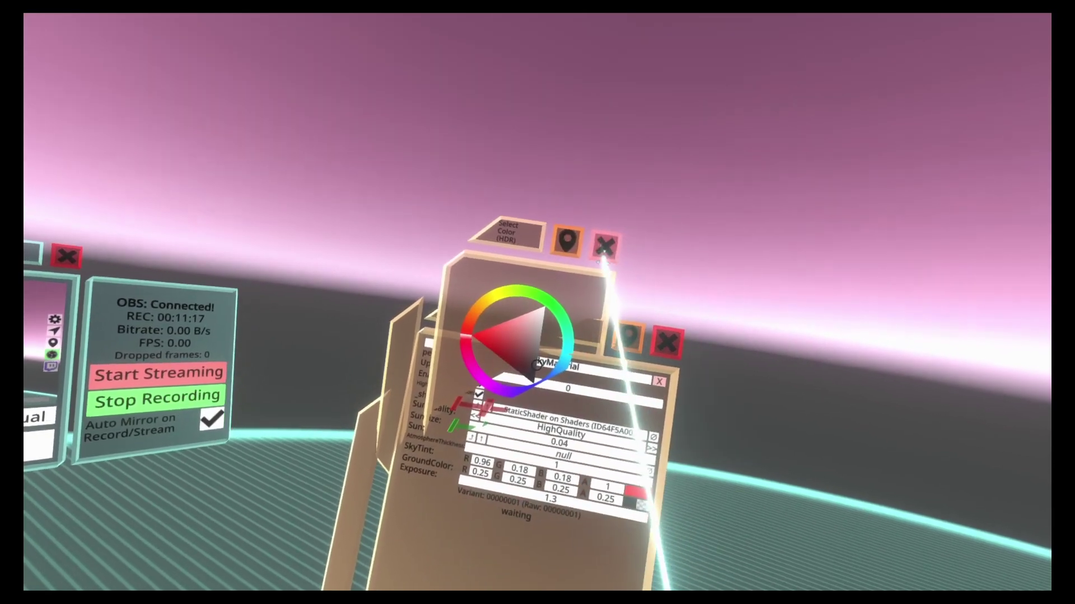
left_click_drag(577, 232, 628, 120)
Set the procedural sky's GroundColor to purple with values 0.51, 0.04, 0.49.
left_click(528, 313)
left_click(558, 283)
left_click_drag(559, 284, 583, 276)
Set the procedural sky's Exposure to 1.
left_click(571, 445)
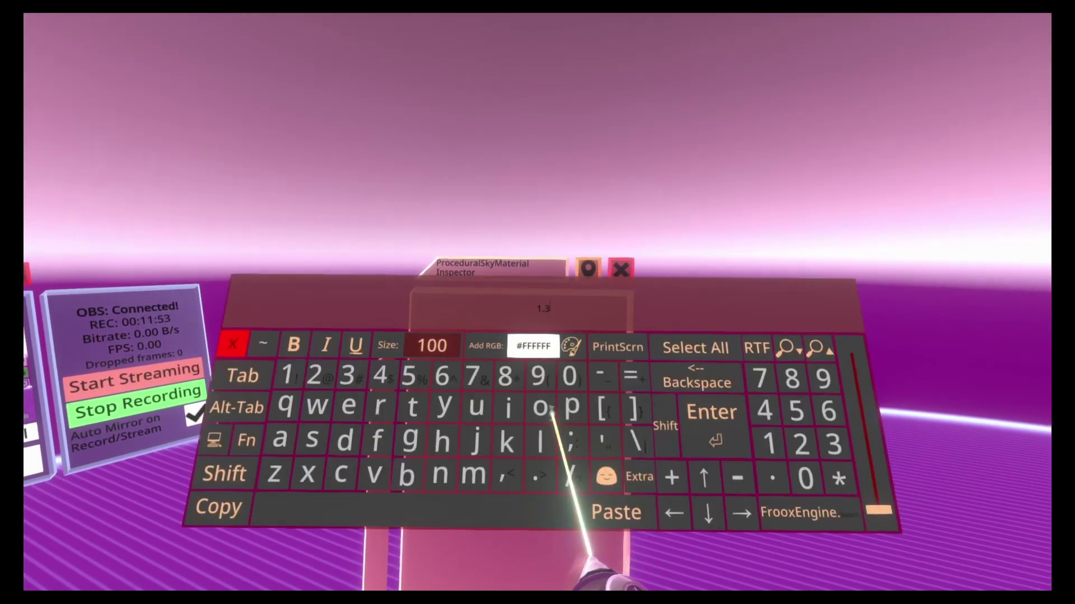
left_click(654, 395)
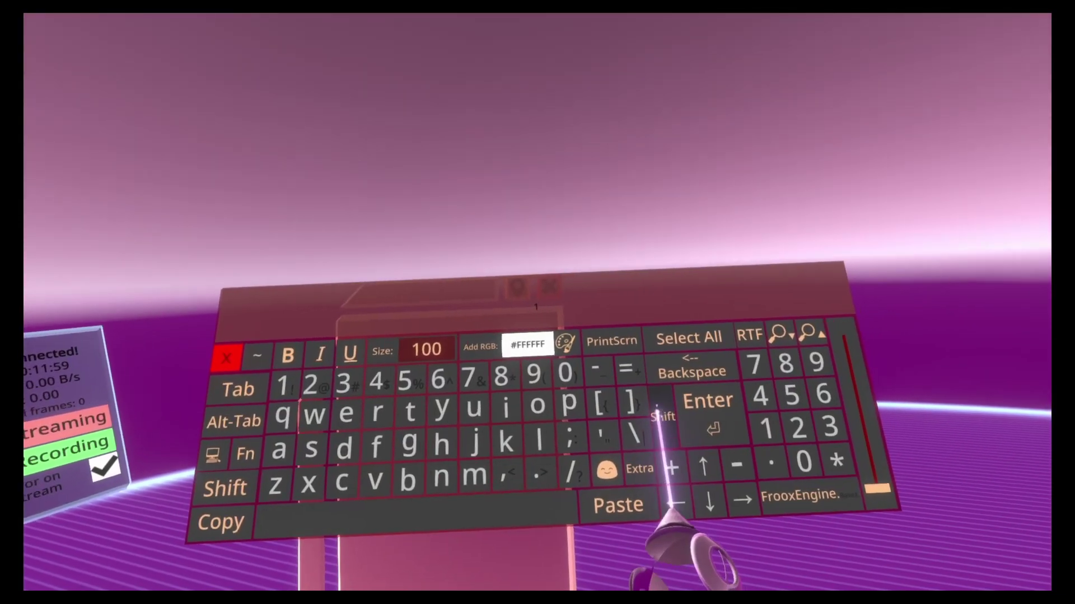
Try an Exposure of 0.1 on the procedural sky and restore it to 1.
left_click(663, 367)
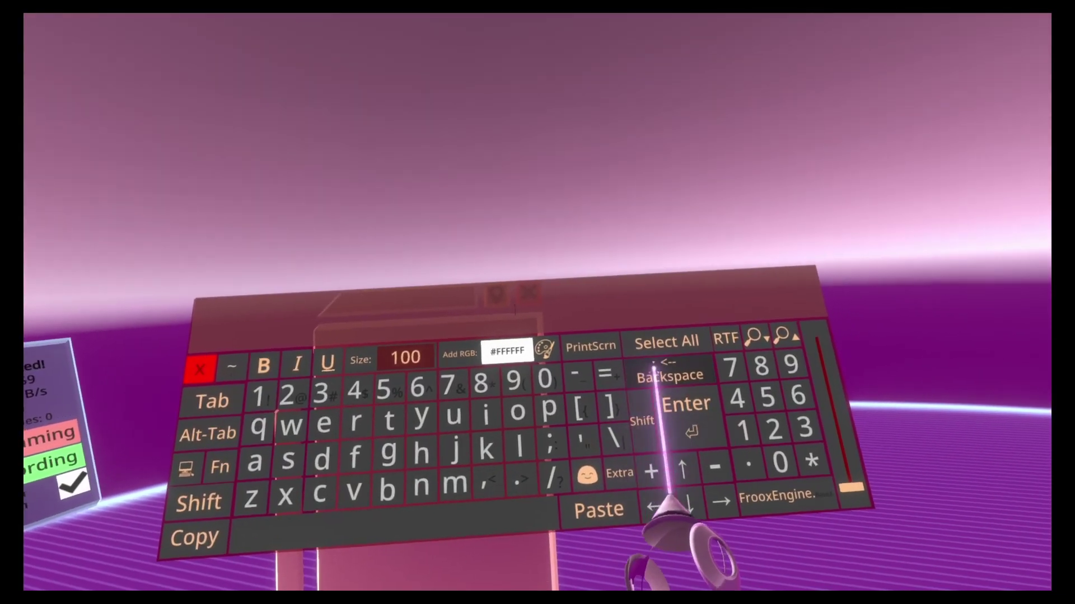
left_click(733, 435)
left_click(699, 440)
left_click(705, 417)
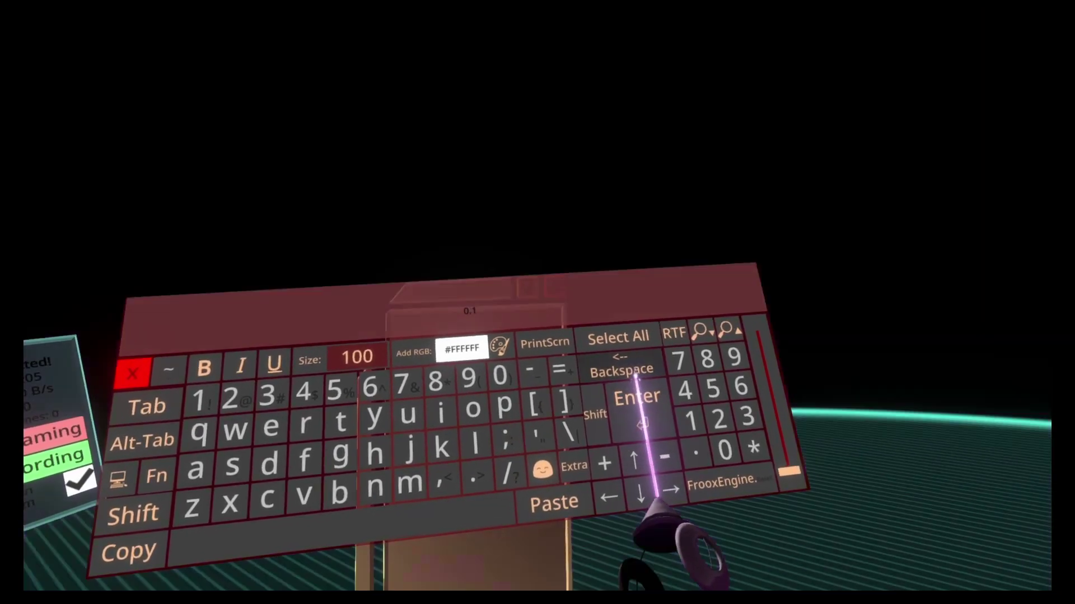
left_click(693, 436)
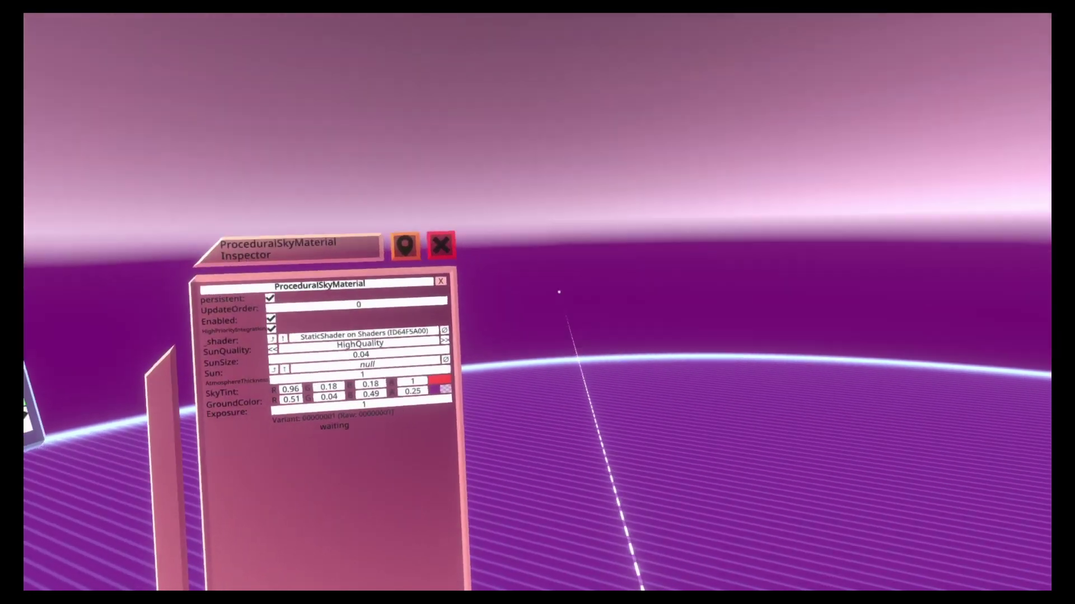
Open the scene inspector and assign the scene's Light to the Sun field of the procedural sky material.
right_click(559, 291)
left_click(579, 505)
left_click_drag(549, 211, 734, 548)
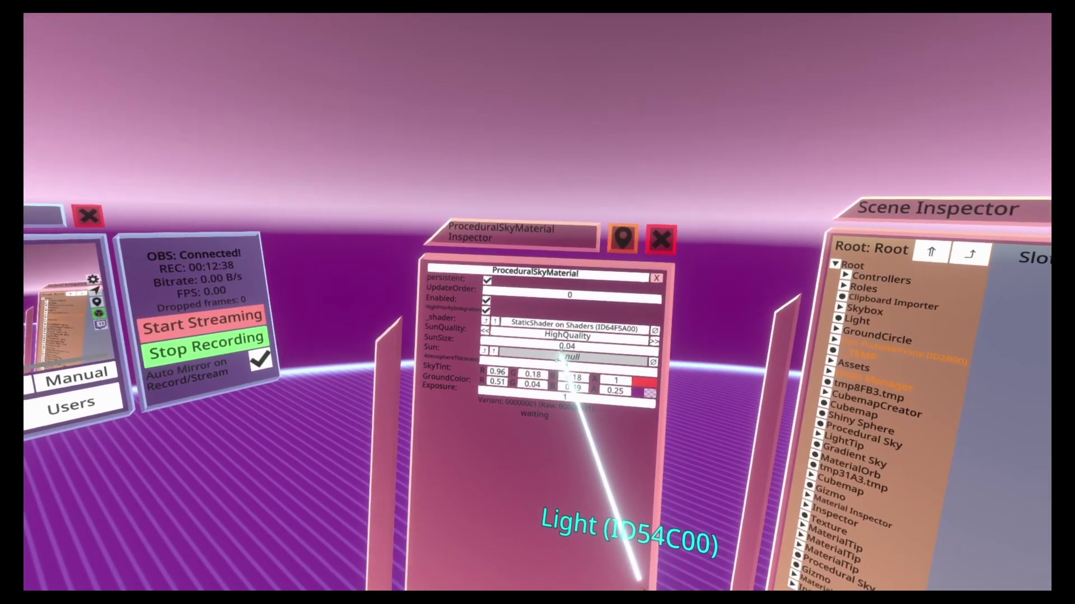
left_click_drag(561, 358, 564, 357)
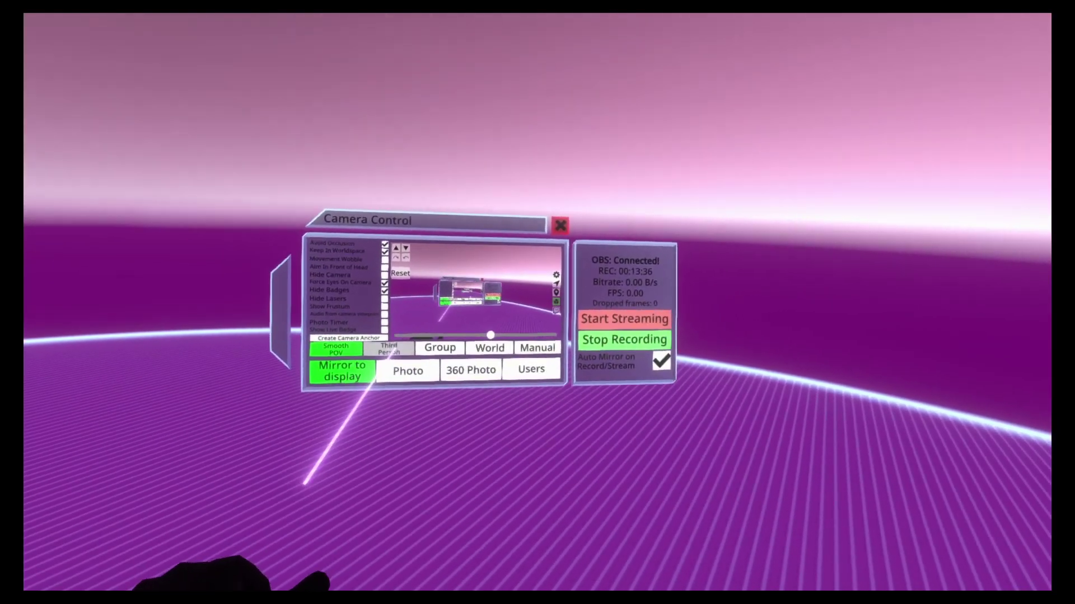
Switch the camera to an outside view of the avatar and return it to Smooth POV.
left_click(389, 349)
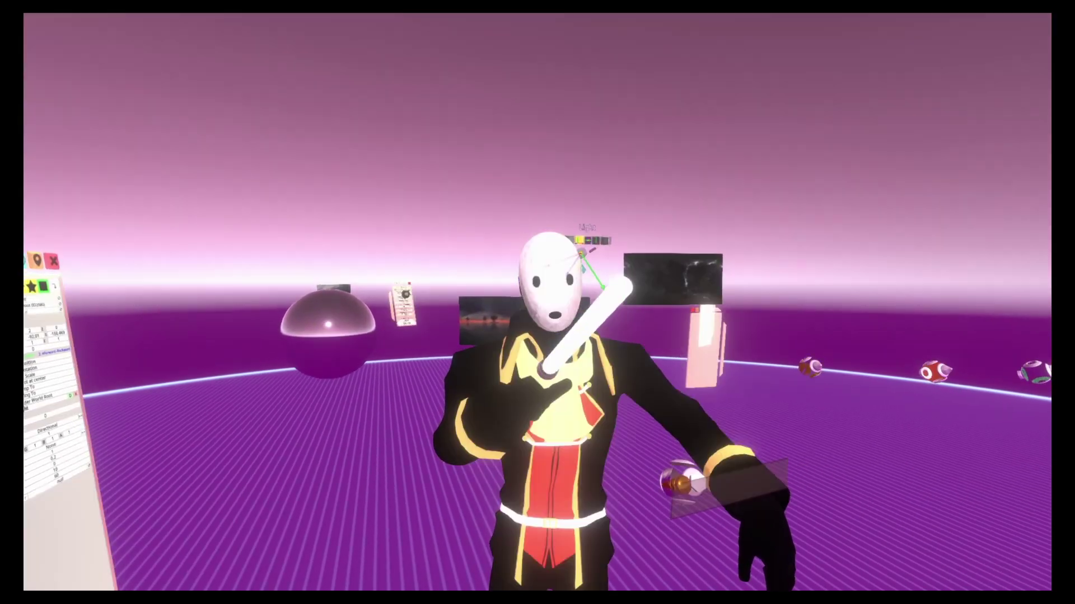
key("t")
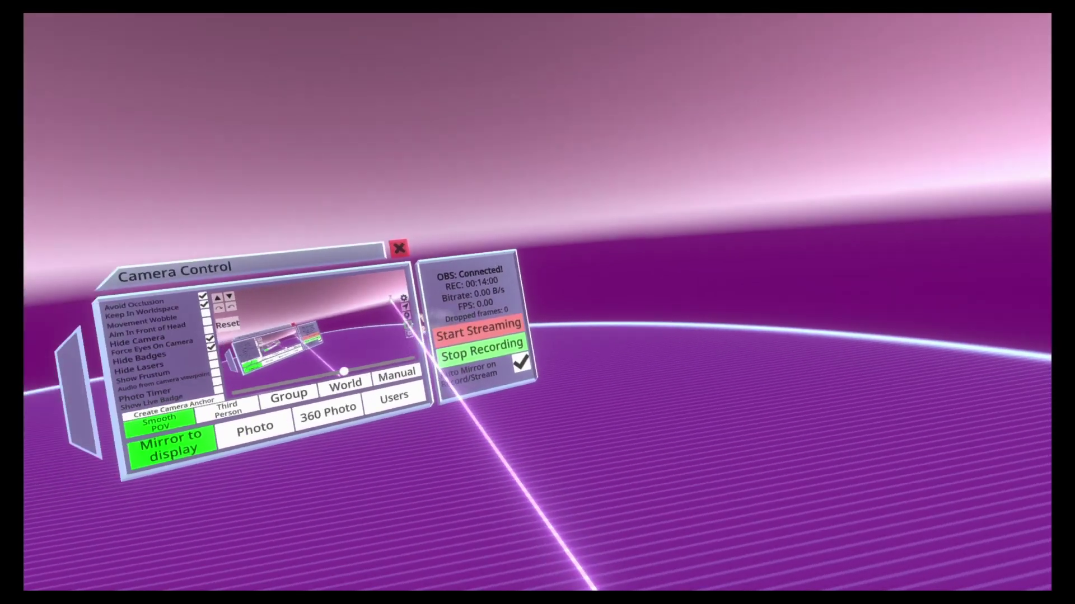
left_click(403, 297)
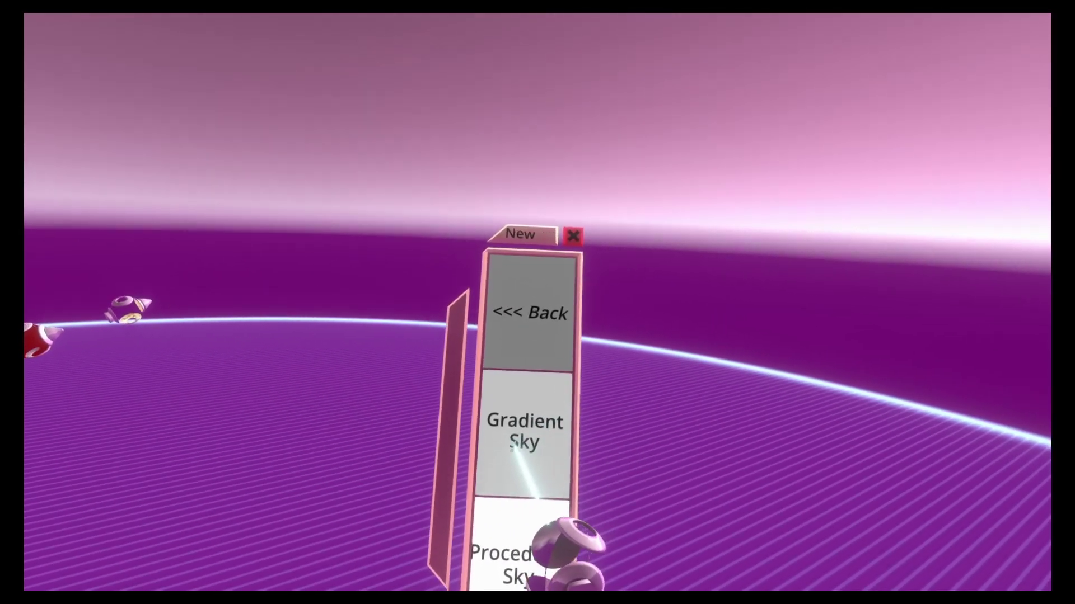
Create a new Gradient Sky material from the Skybox material category with the material tool.
left_click(514, 448)
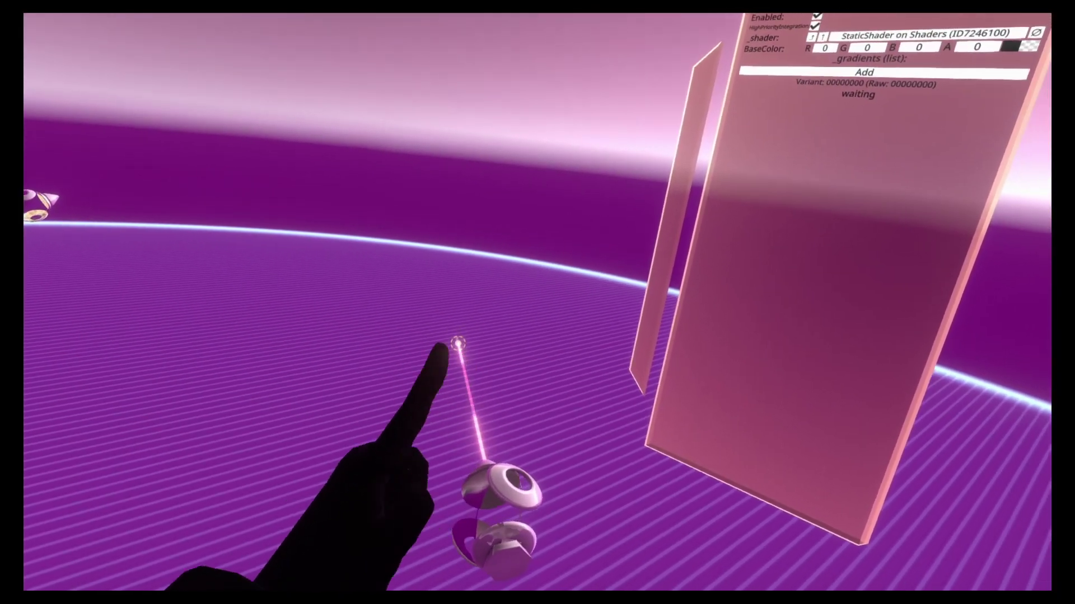
right_click(252, 211)
left_click(235, 209)
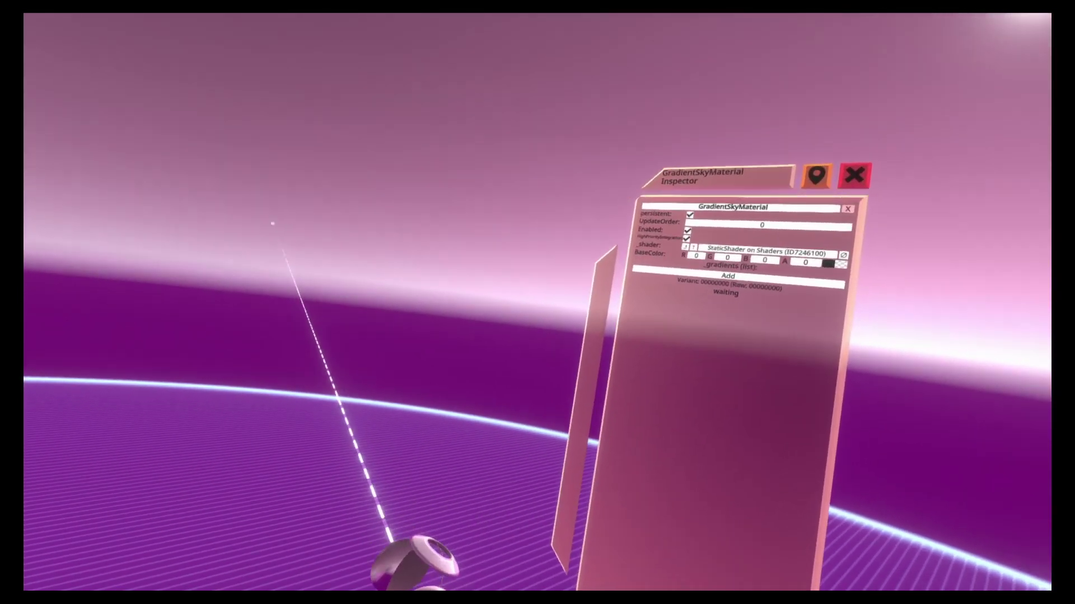
right_click(525, 426)
left_click(480, 415)
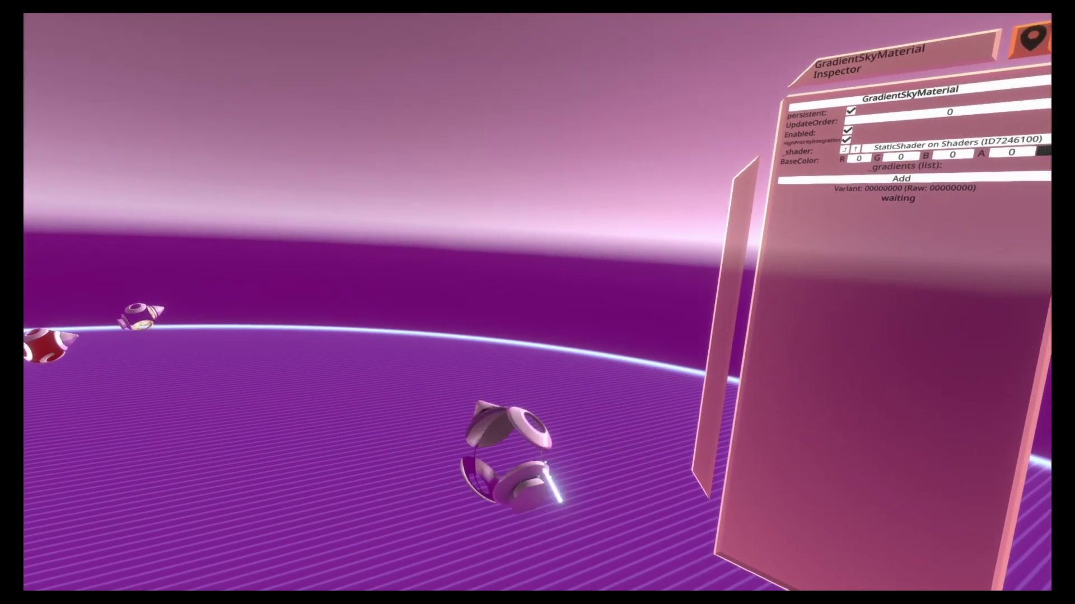
right_click(528, 472)
left_click(535, 419)
Toggle the other hand's laser and open another inspector for the Gradient Sky material.
right_click(417, 310)
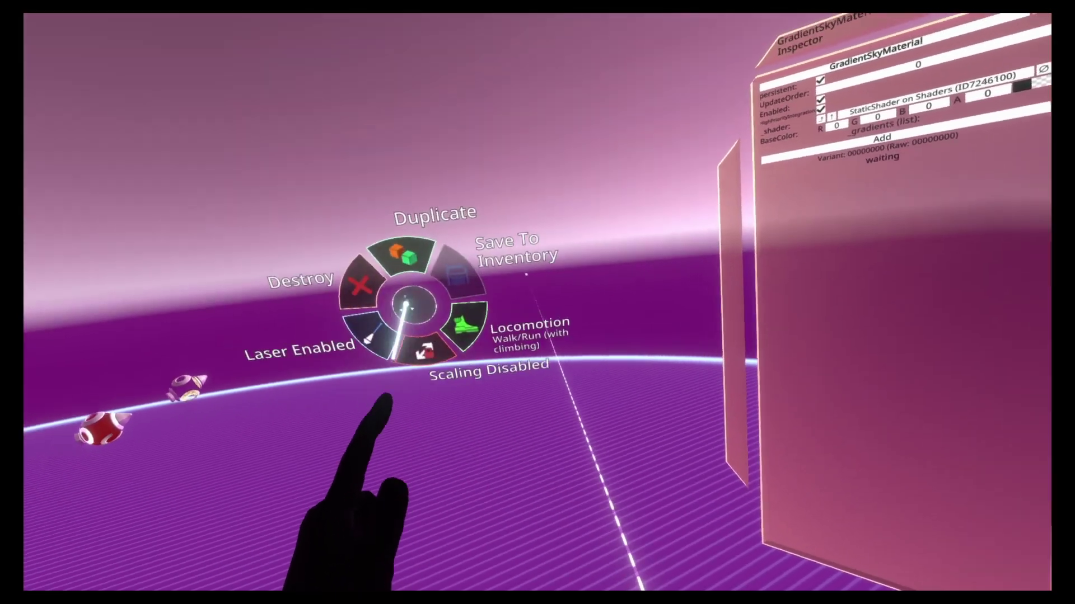
left_click(369, 313)
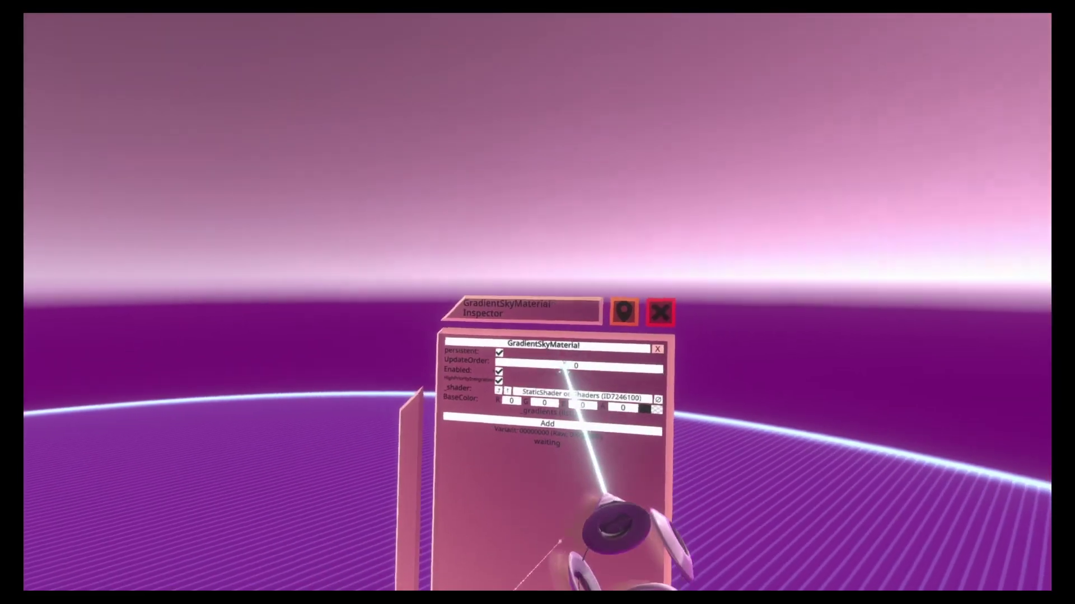
left_click_drag(543, 345, 355, 336)
left_click(355, 336)
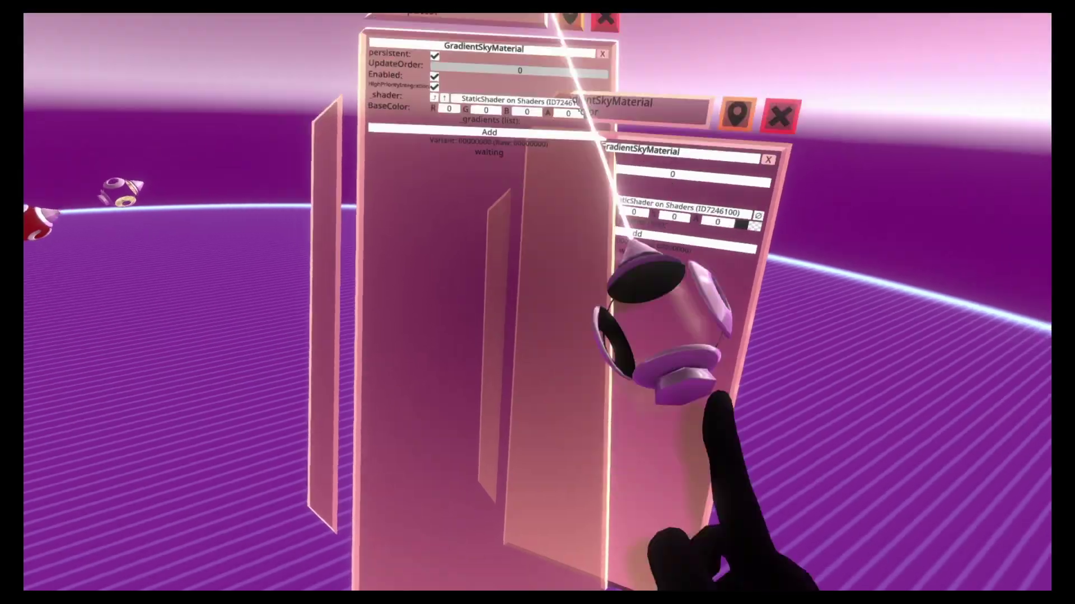
Set the Gradient Sky material's BaseColor to dark grey (R 0.23, G 0.2, B 0.2) and add one entry to its gradients list.
left_click(538, 15)
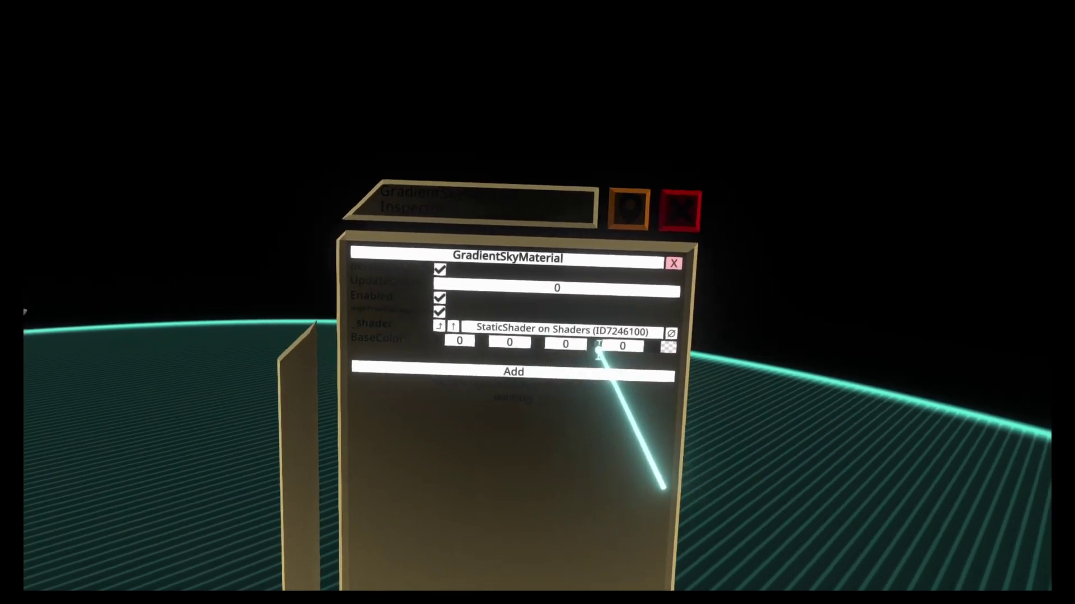
left_click(540, 385)
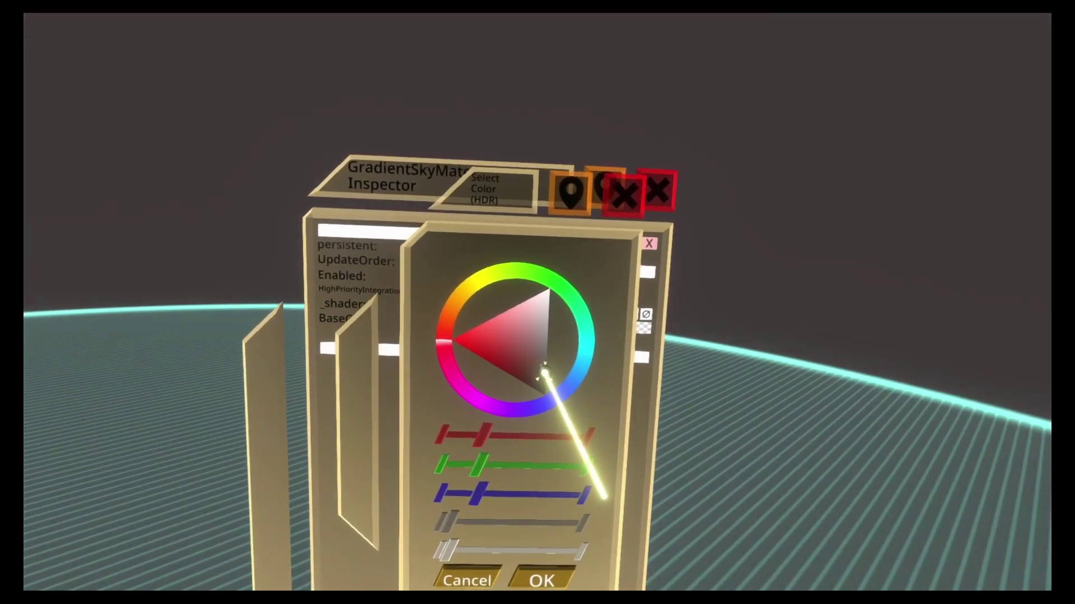
left_click_drag(489, 509, 542, 511)
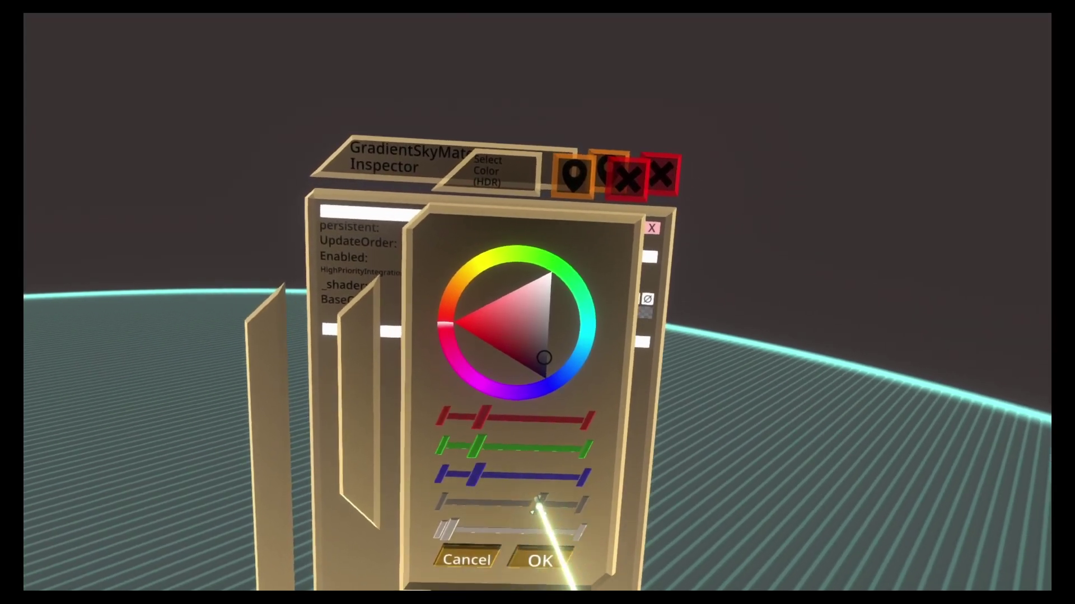
left_click(529, 560)
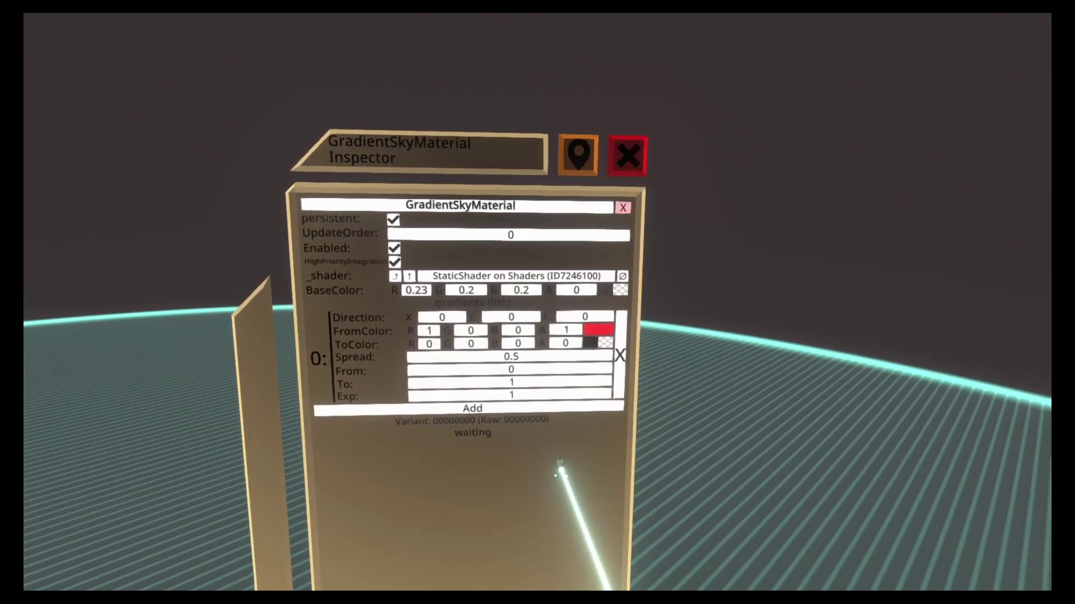
Set the ToColor of the first gradient in the Gradient Sky material to a fully opaque blue.
left_click(603, 342)
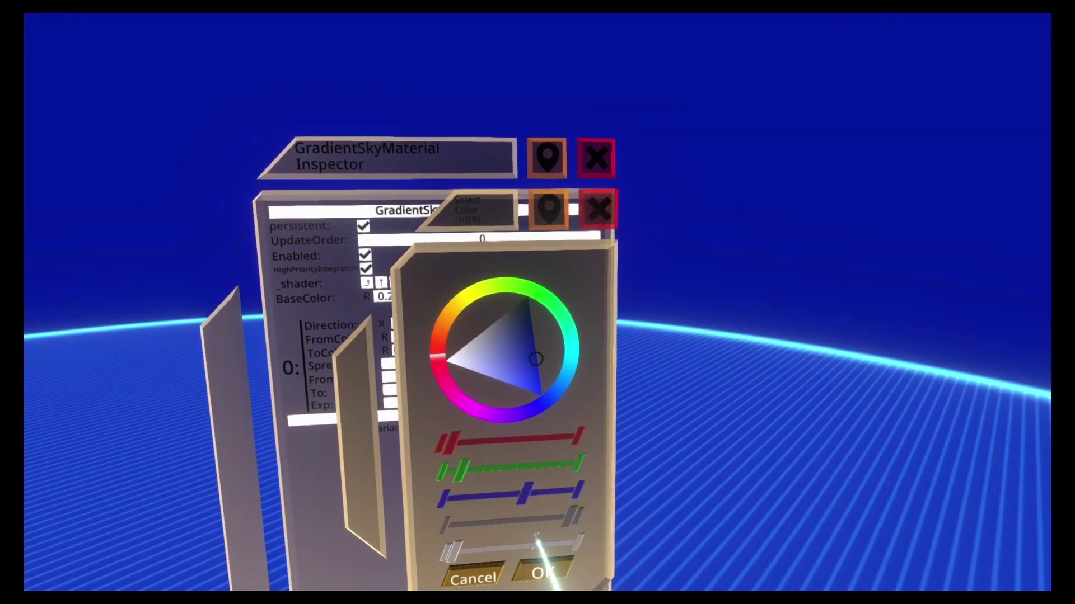
left_click(556, 576)
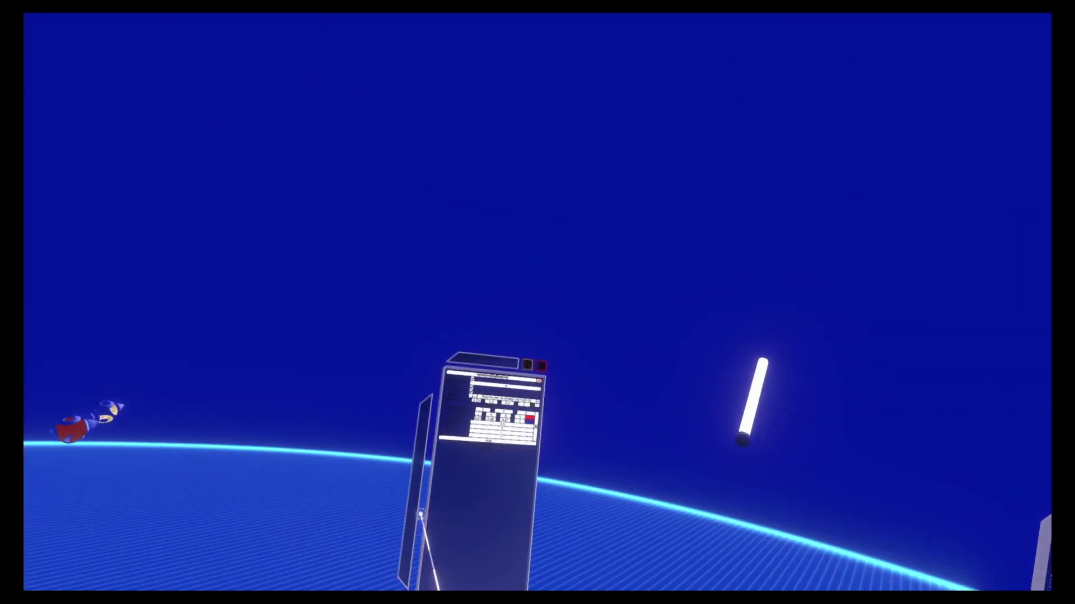